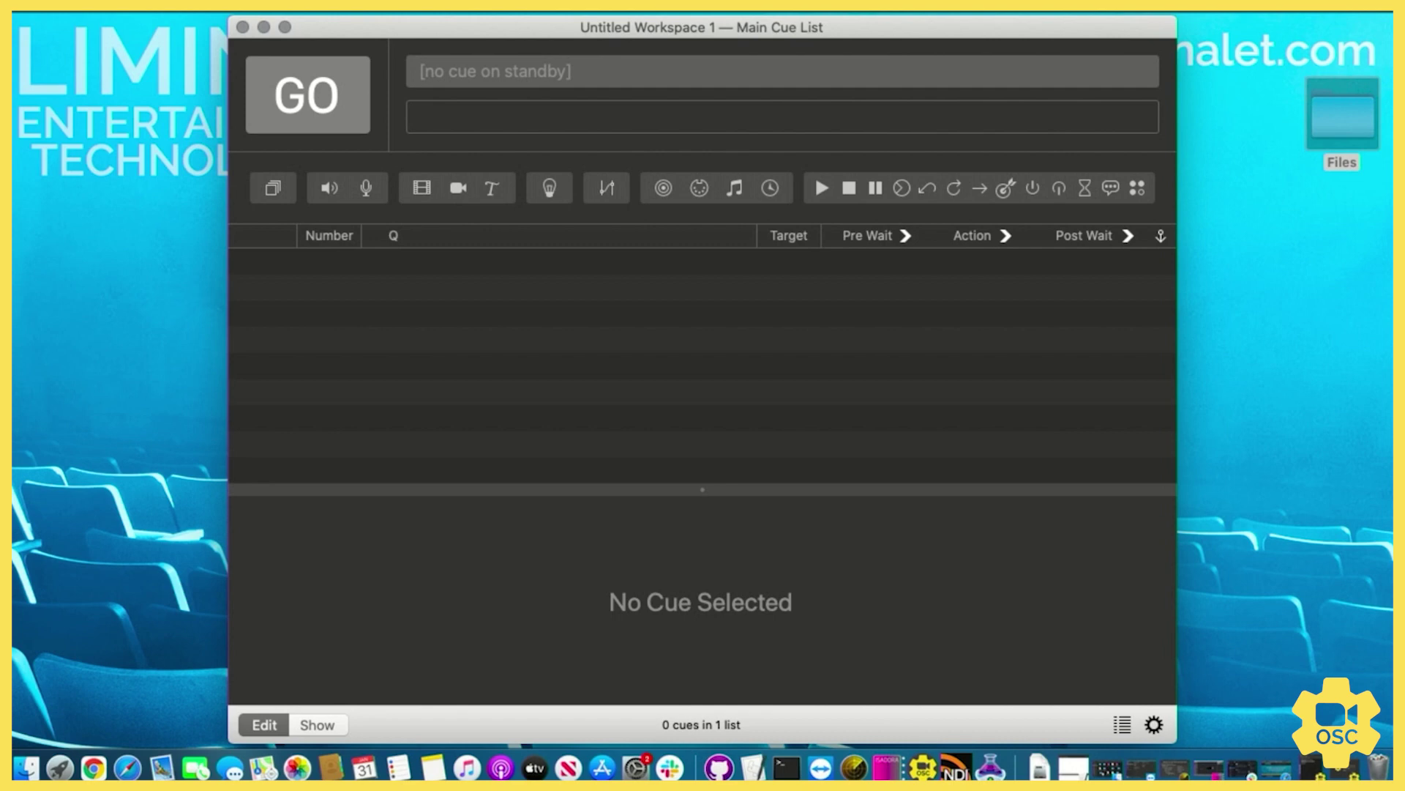
# In the workspace's Network settings, name patch 1 'ZoomOSC (PC)' and select its localhost destination.
pyautogui.press('super+comma')
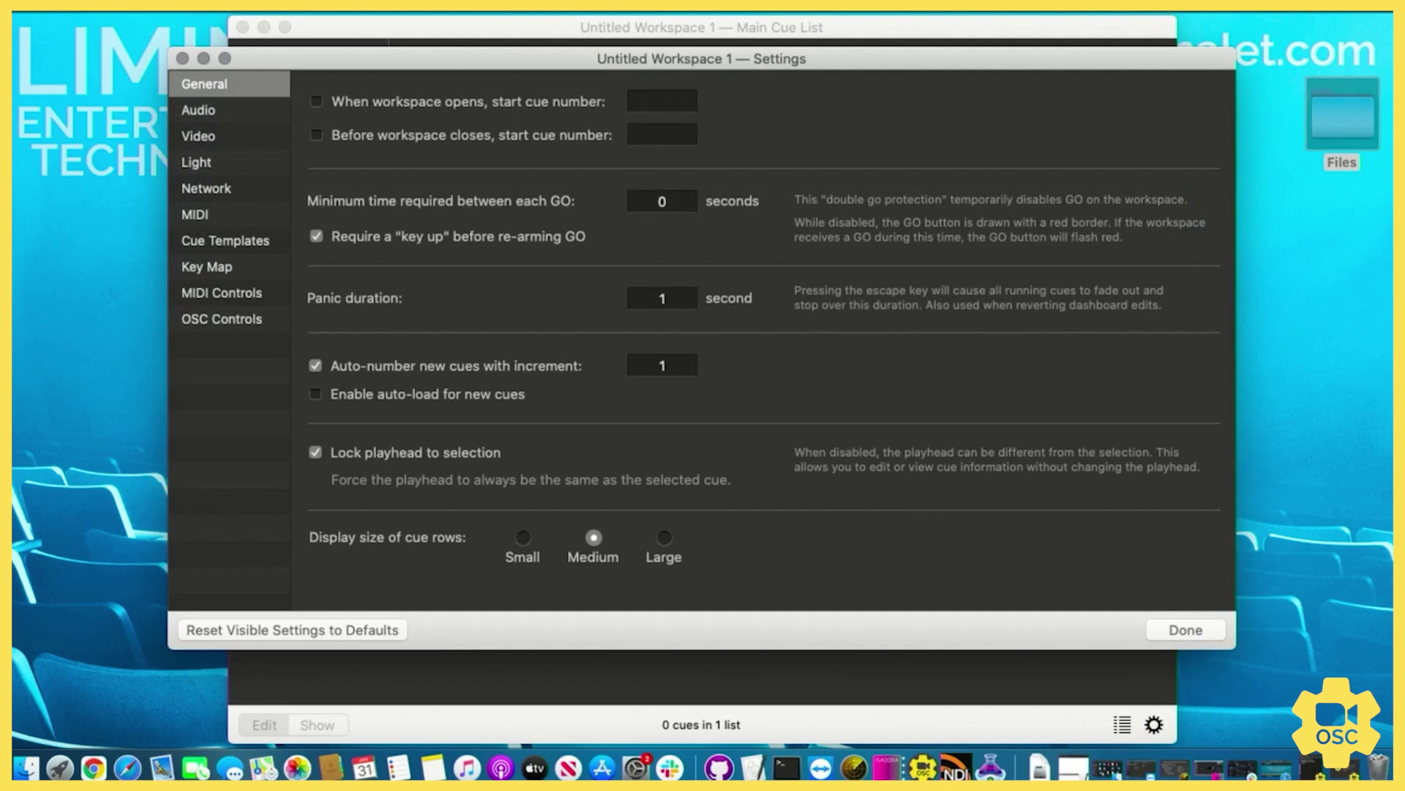
pyautogui.click(206, 189)
pyautogui.click(459, 156)
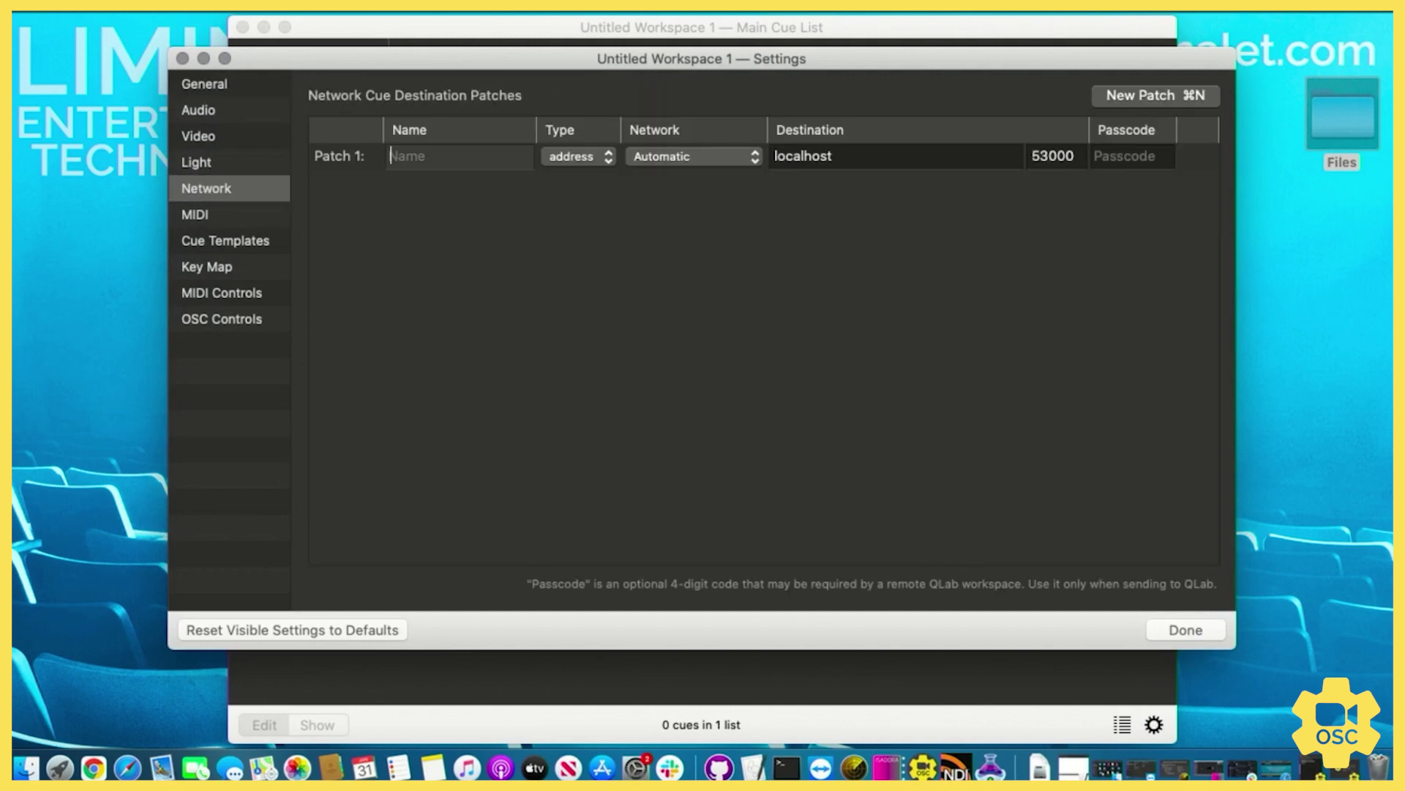
pyautogui.write('ZoomOSC (PC)')
pyautogui.press('Return')
pyautogui.click(803, 156)
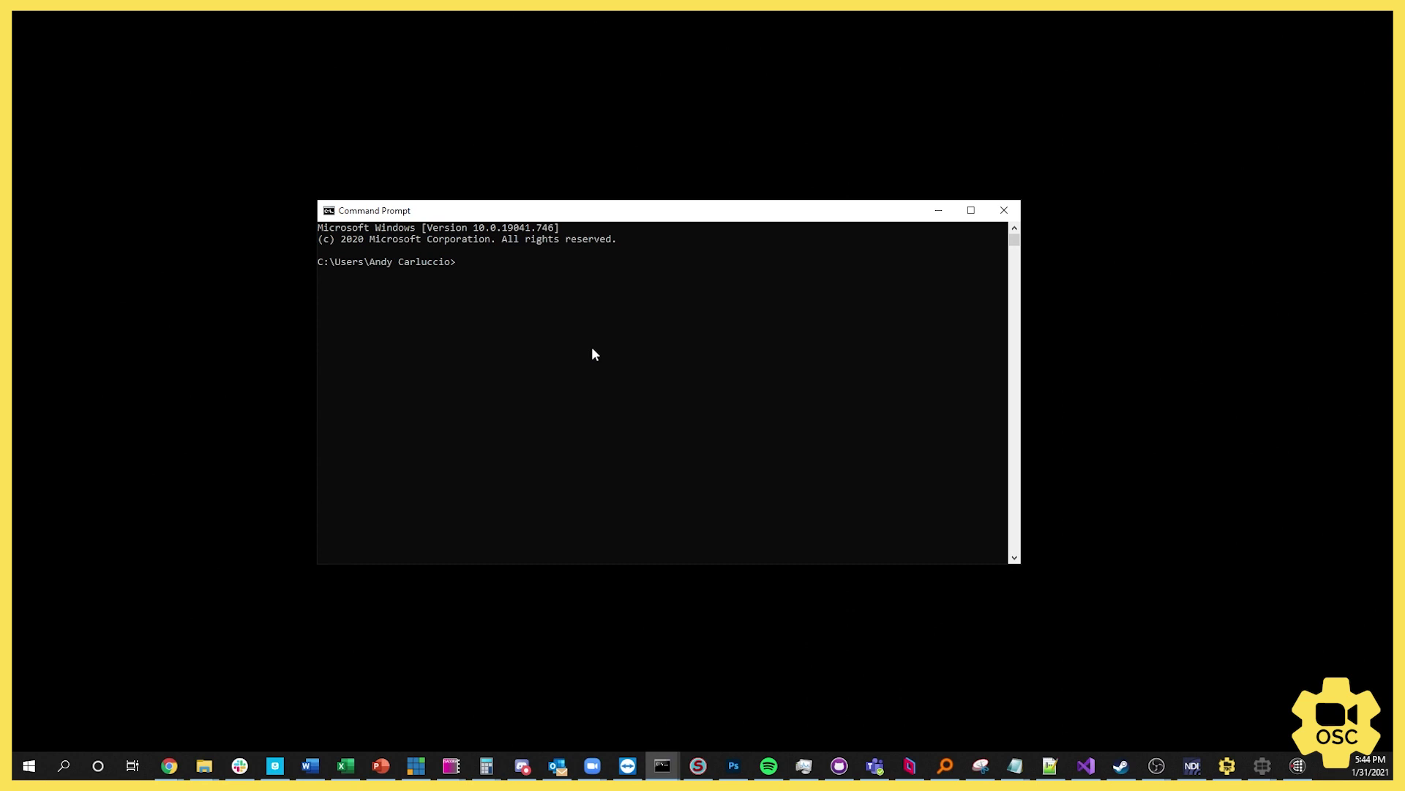
# Run ipconfig in Command Prompt and select the PC's IPv4 address 192.168.1.49.
pyautogui.write('ipconfig')
pyautogui.press('Return')
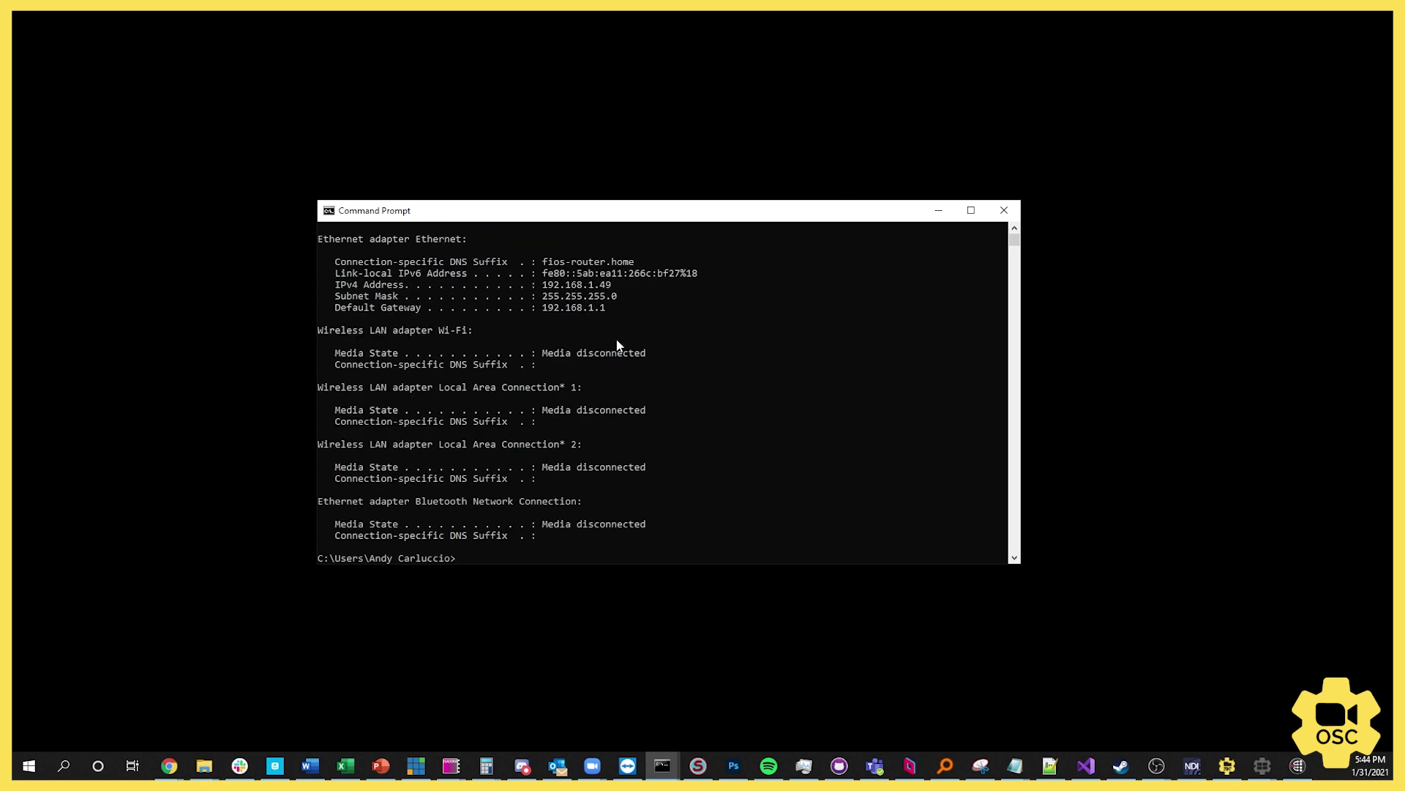
pyautogui.moveTo(543, 285); pyautogui.dragTo(612, 287)
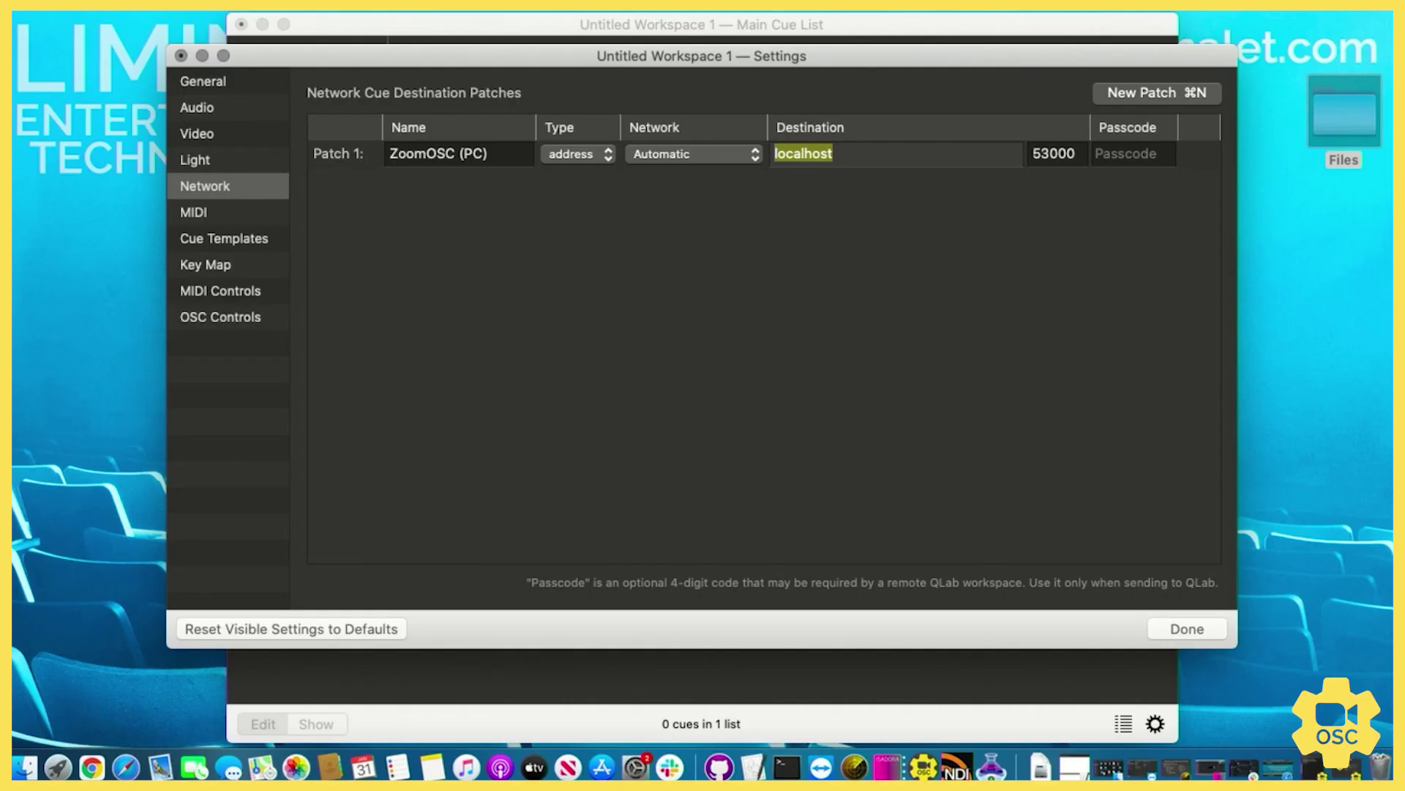
# Replace localhost with 192.168.1.49 as the ZoomOSC (PC) patch destination.
pyautogui.write('192.16')
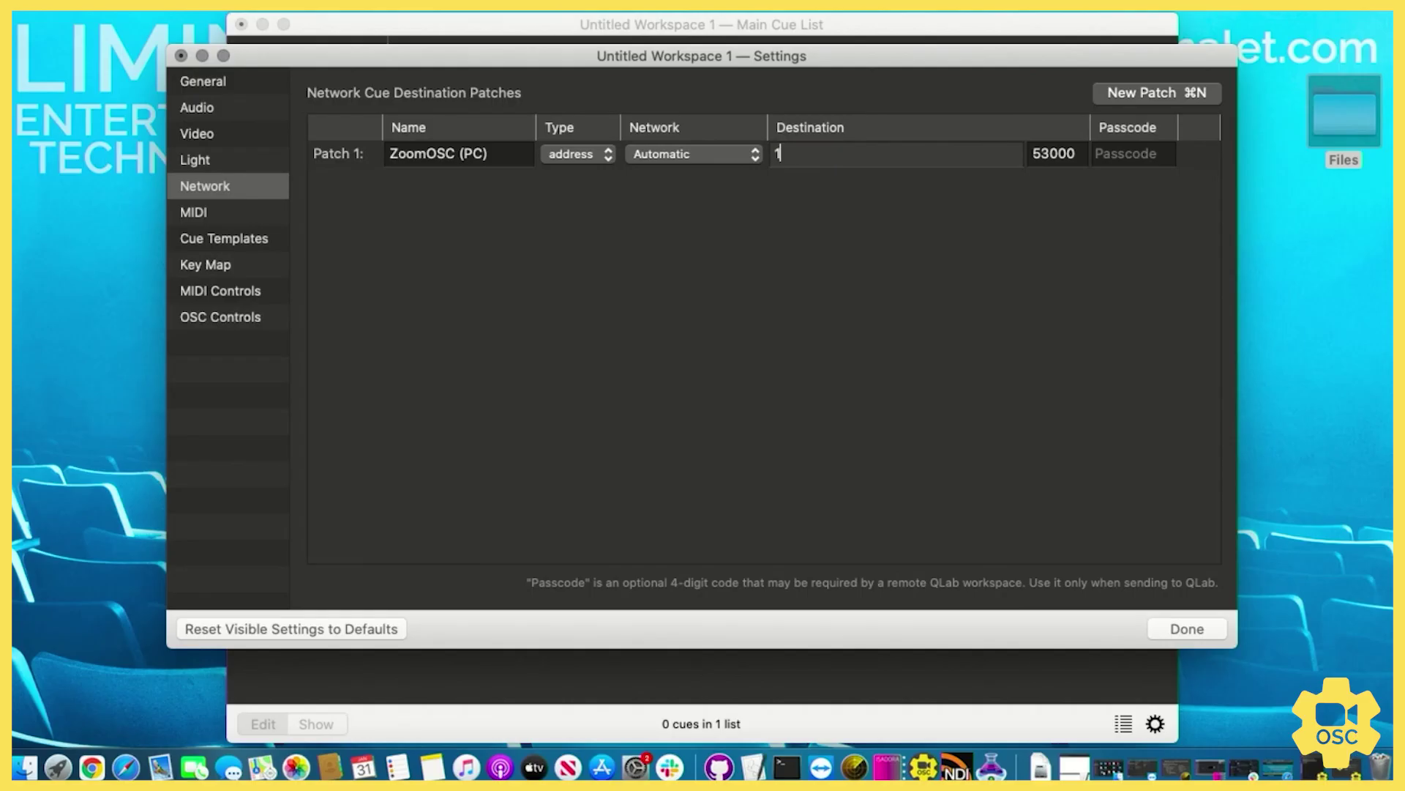
pyautogui.write('8.1.49')
pyautogui.press('Tab')
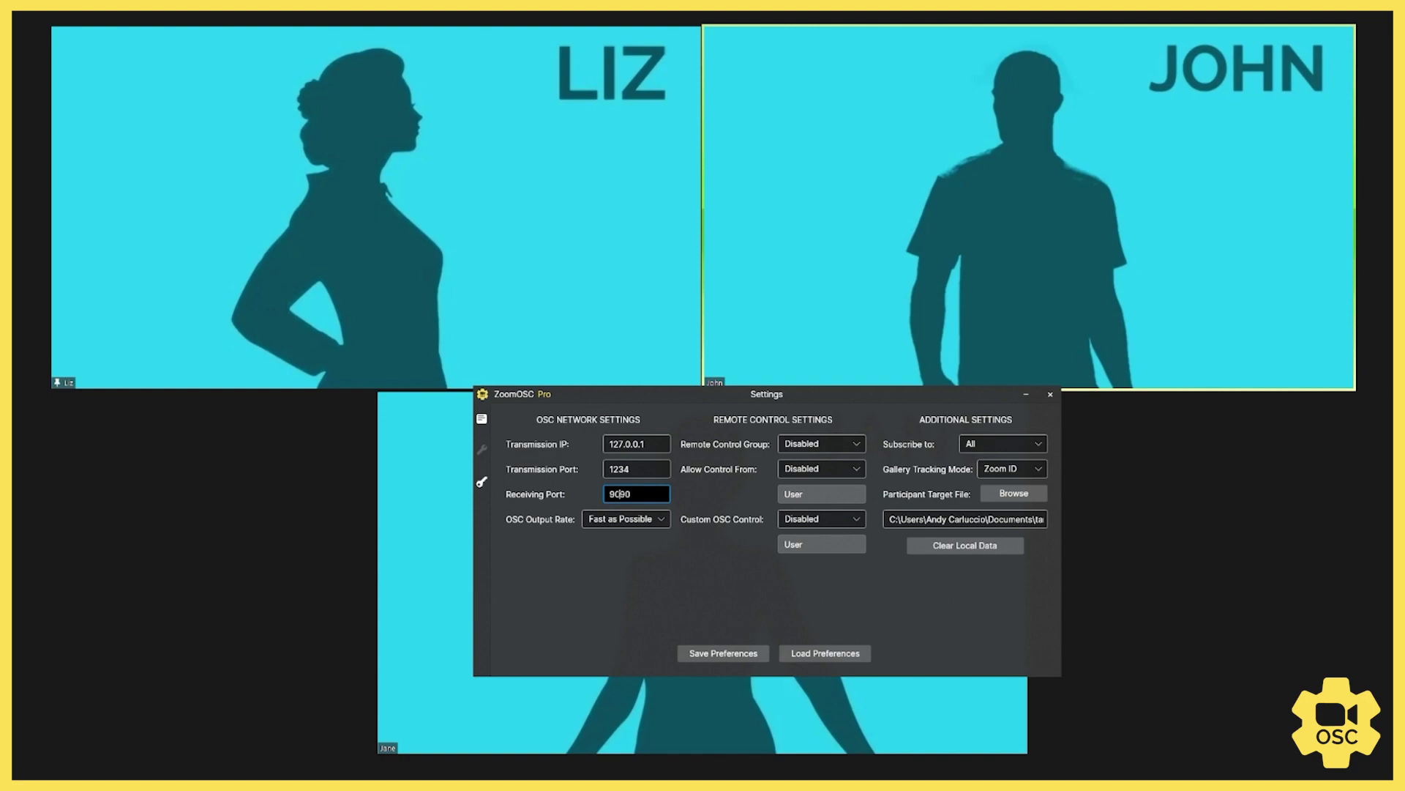
# Close ZoomOSC's Settings window, leaving the receiving port at 9090.
pyautogui.click(245, 496)
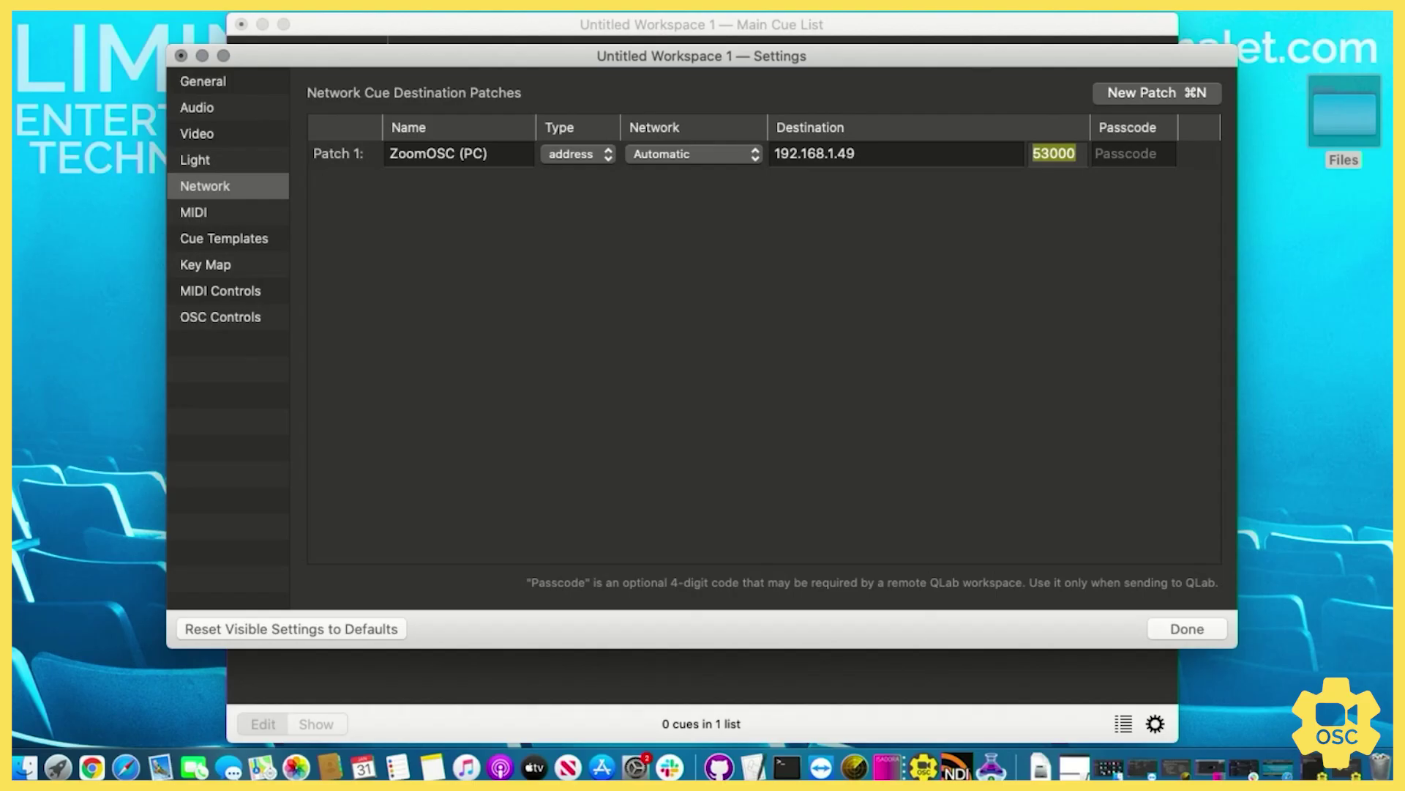
# Set the patch port to 9090 and add network cue 1 targeting 1 - ZoomOSC (PC).
pyautogui.write('9090')
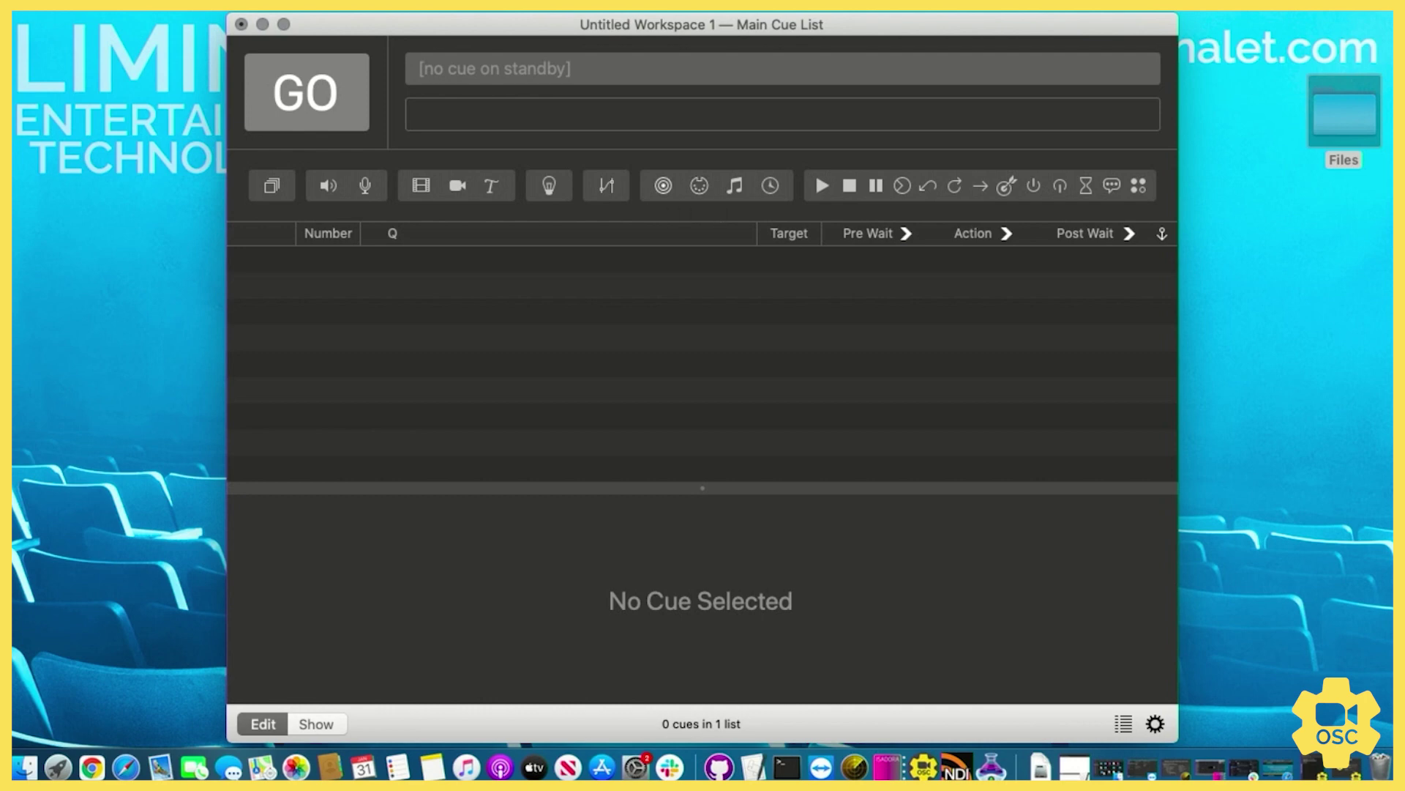
pyautogui.click(663, 185)
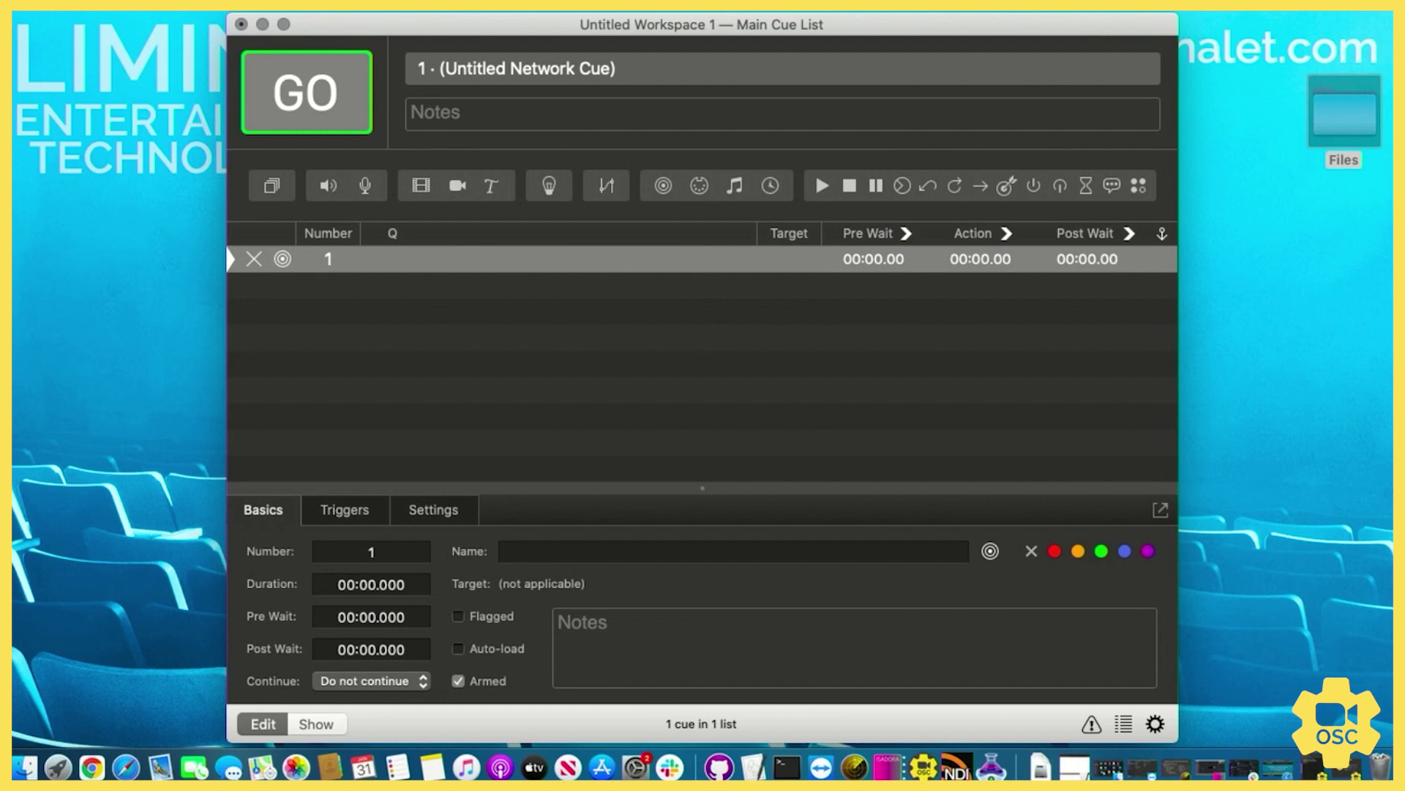
pyautogui.click(433, 510)
pyautogui.click(425, 551)
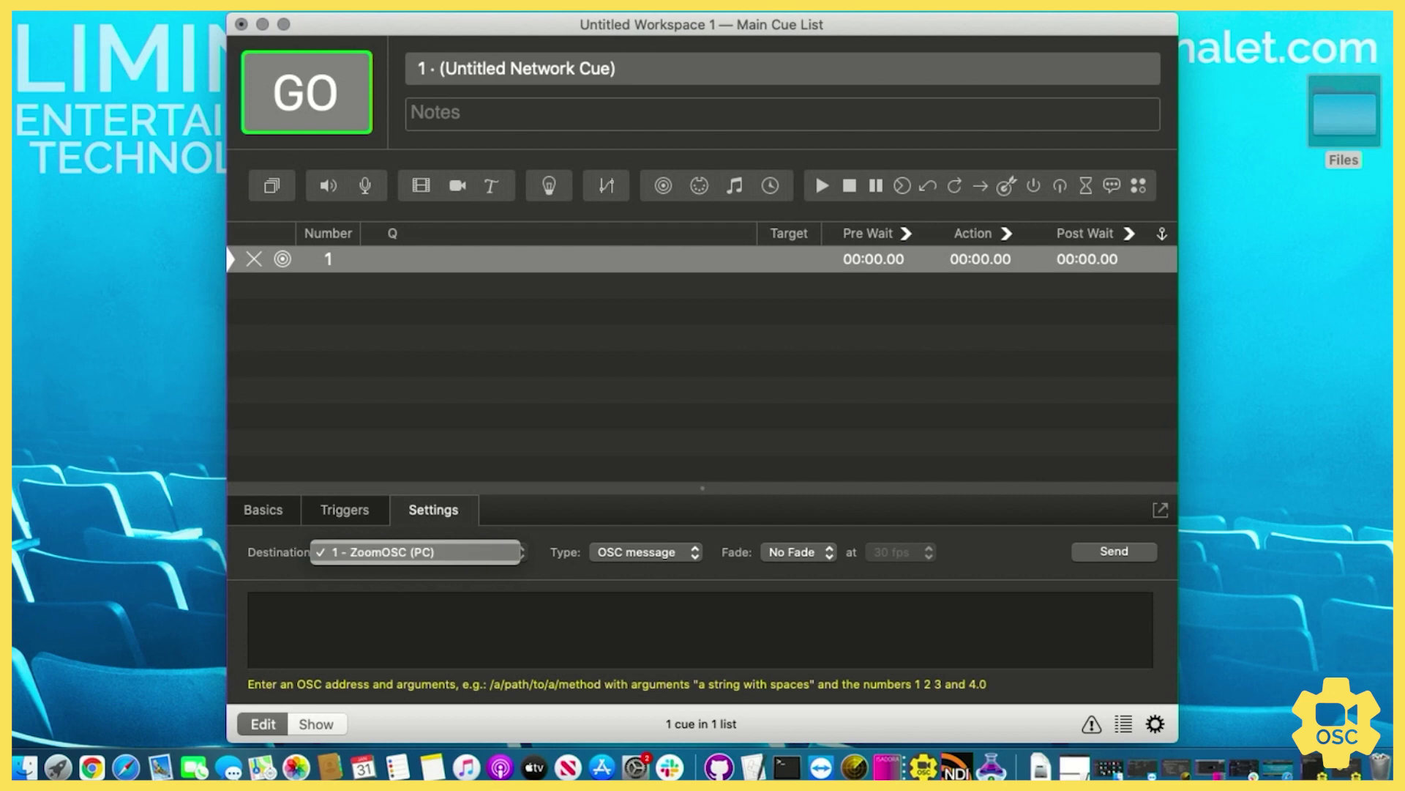
pyautogui.click(417, 551)
pyautogui.click(253, 604)
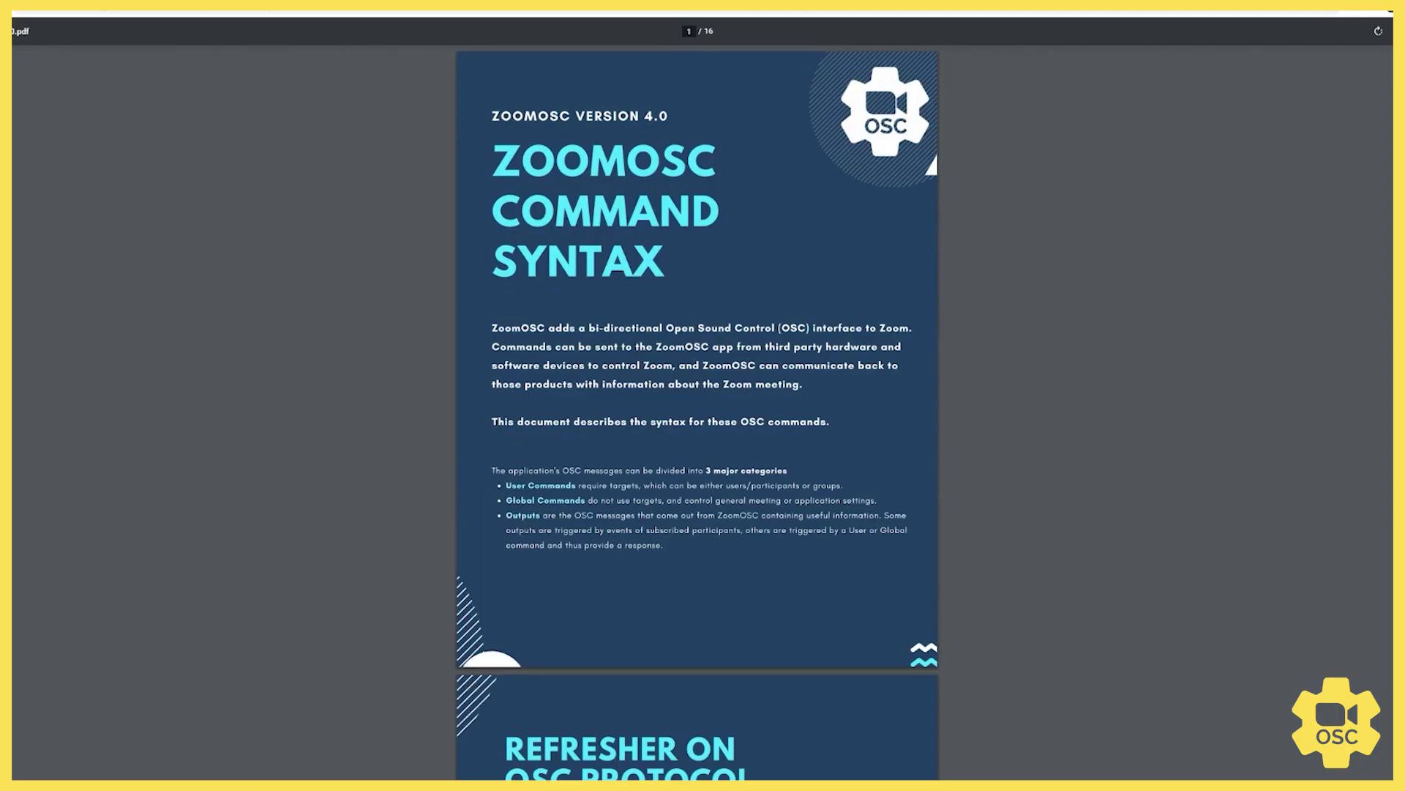
# Scroll the ZoomOSC 4.0 Command Syntax PDF to the User Commands and ZoomOSC Commands pages.
pyautogui.scroll(-20, 697, 413)
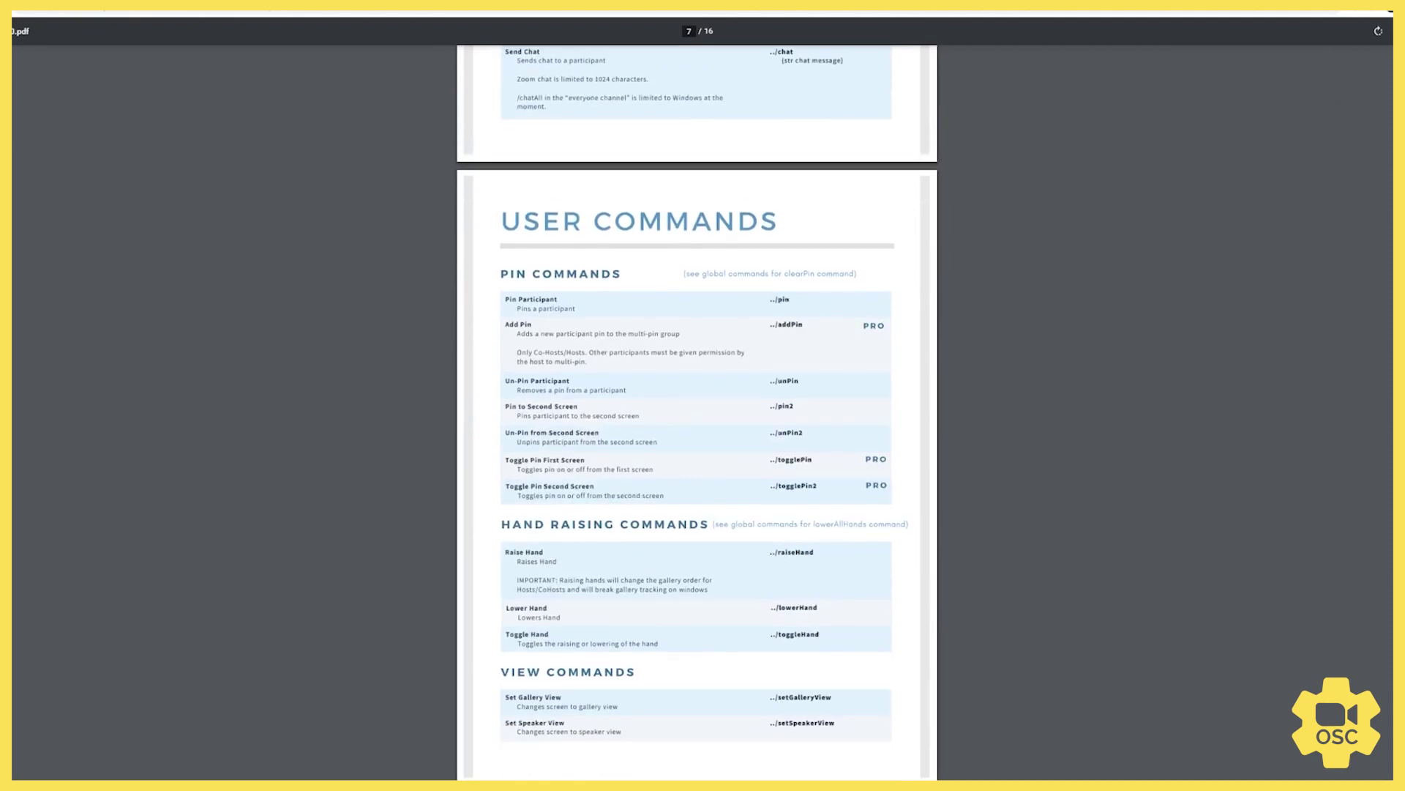
pyautogui.scroll(15, 697, 412)
pyautogui.scroll(3, 697, 412)
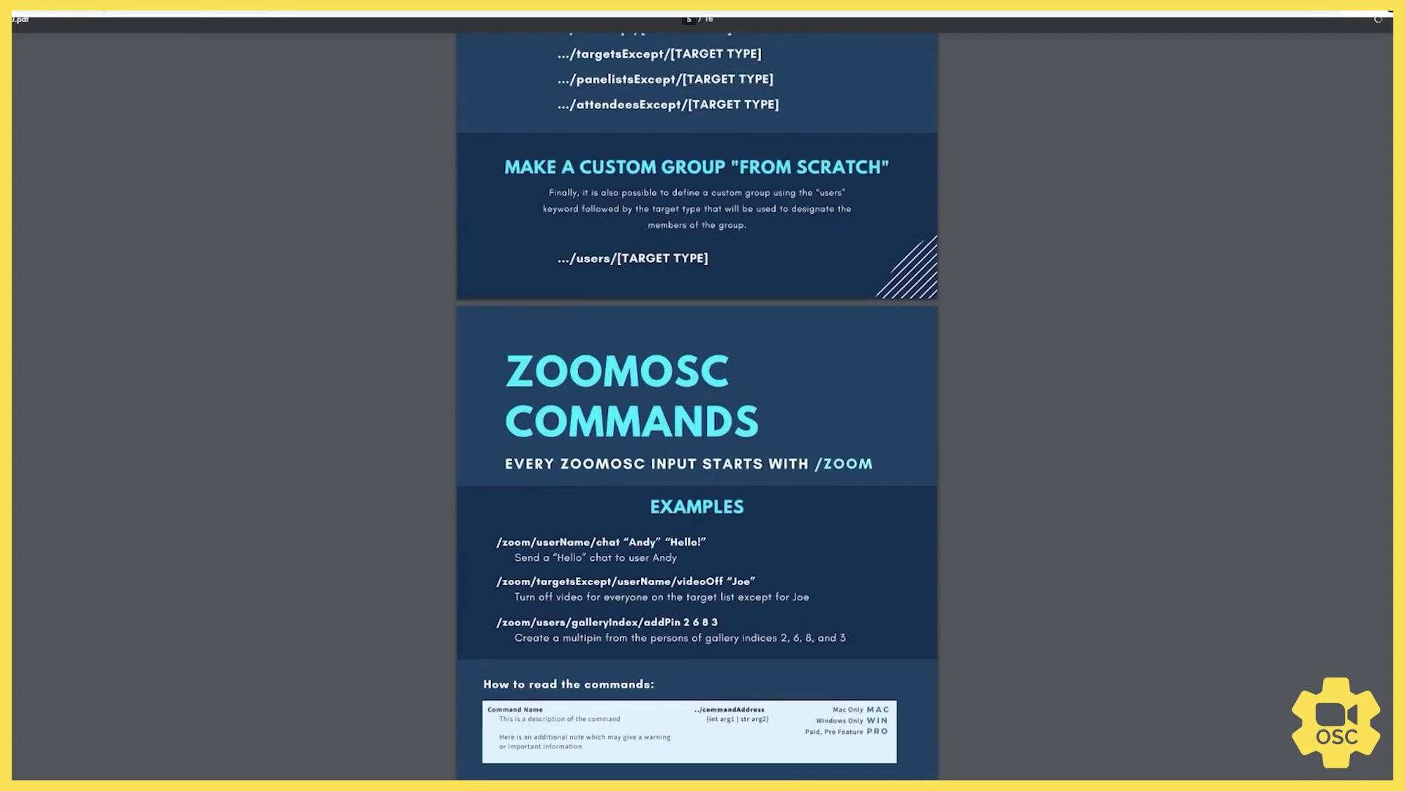
pyautogui.scroll(-1, 697, 398)
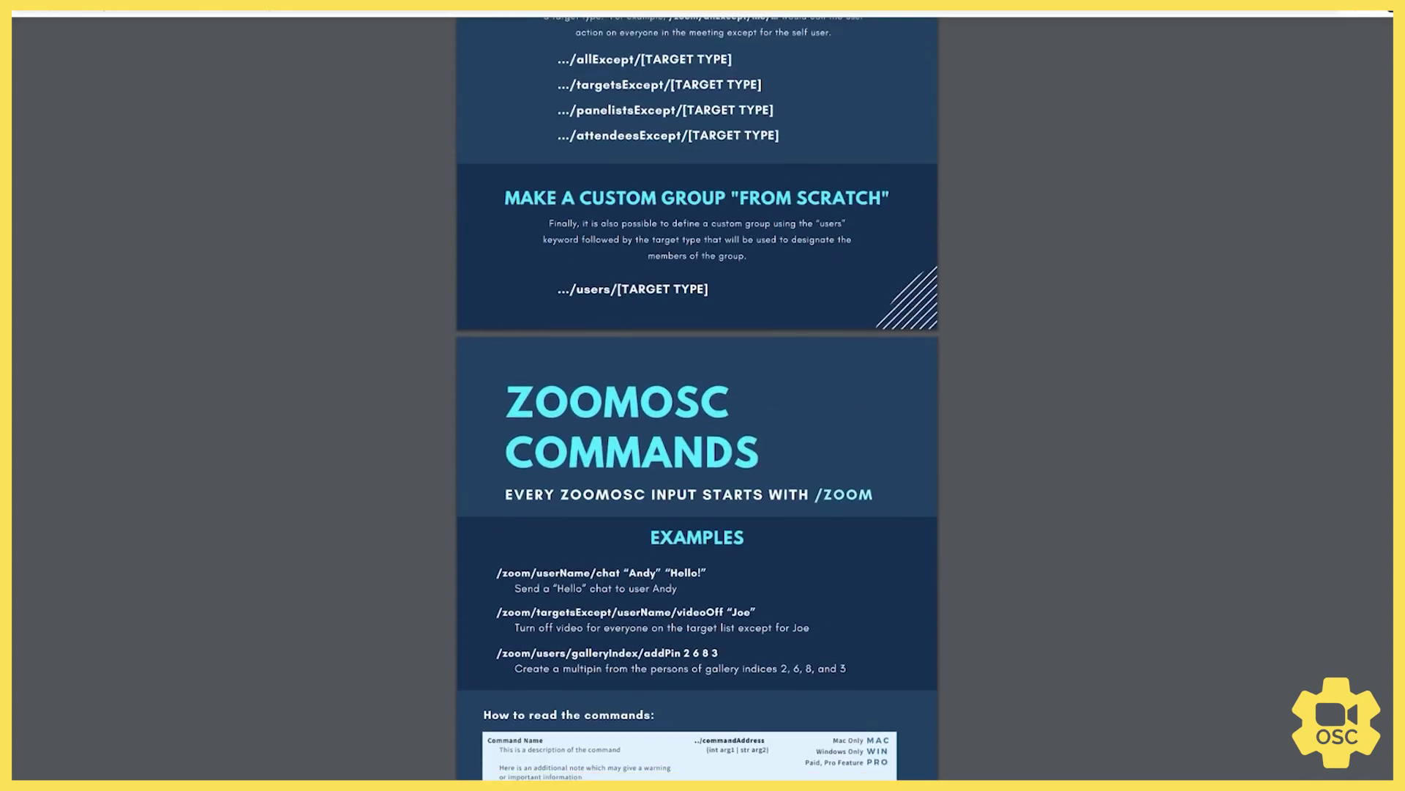
pyautogui.scroll(-3, 697, 398)
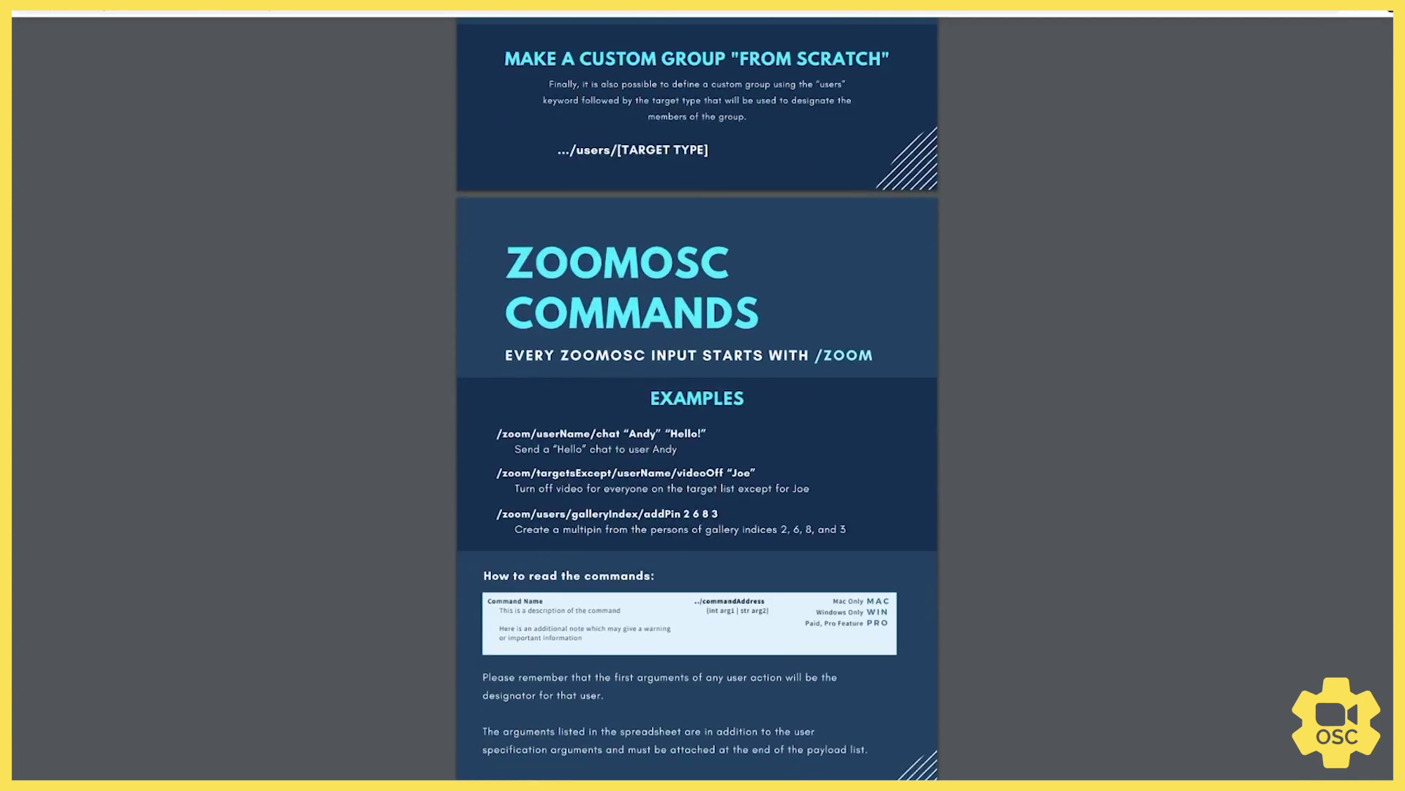
pyautogui.scroll(-1, 697, 398)
pyautogui.scroll(15, 697, 398)
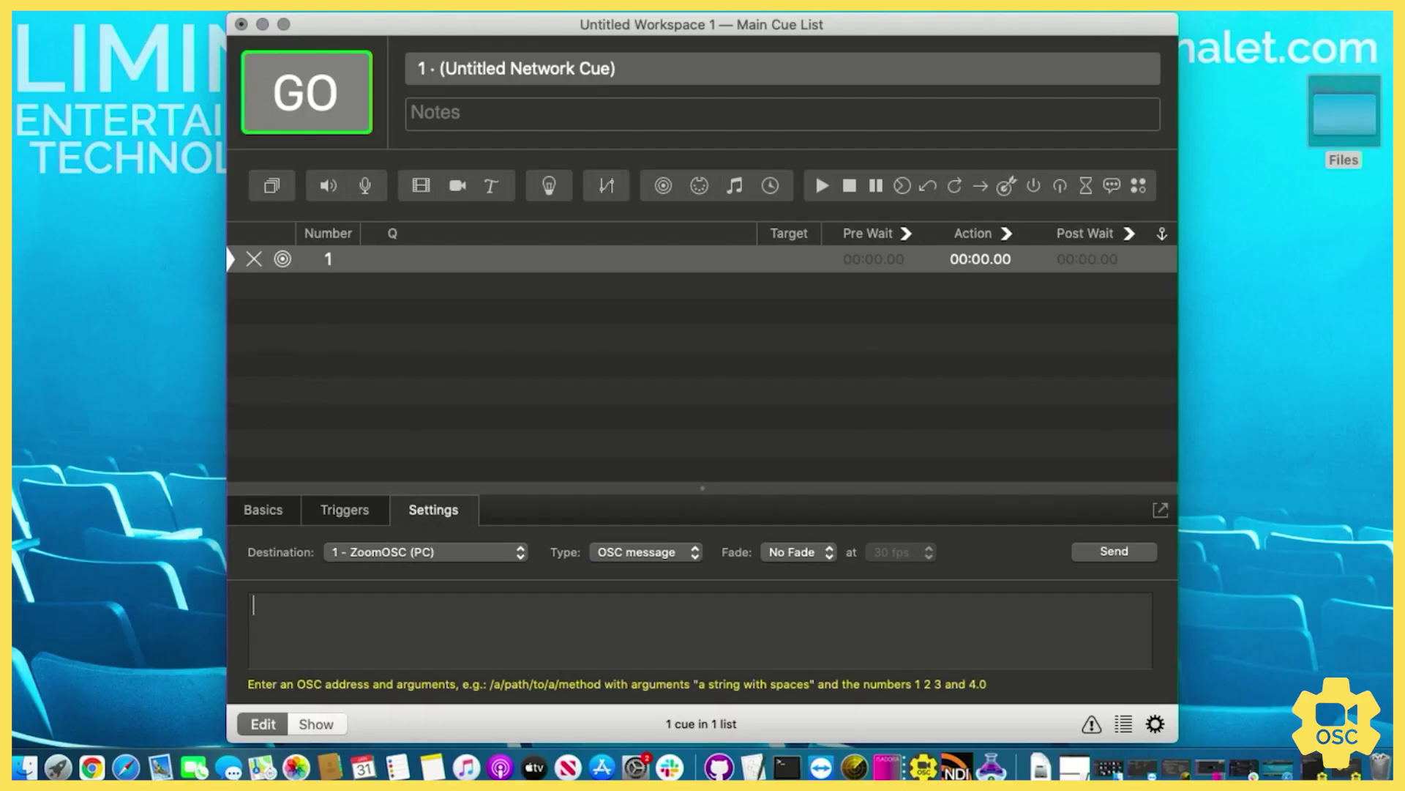
# Enter the OSC message /zoom/userName/pin "Jane" in network cue 1.
pyautogui.write('/zoom/userName/')
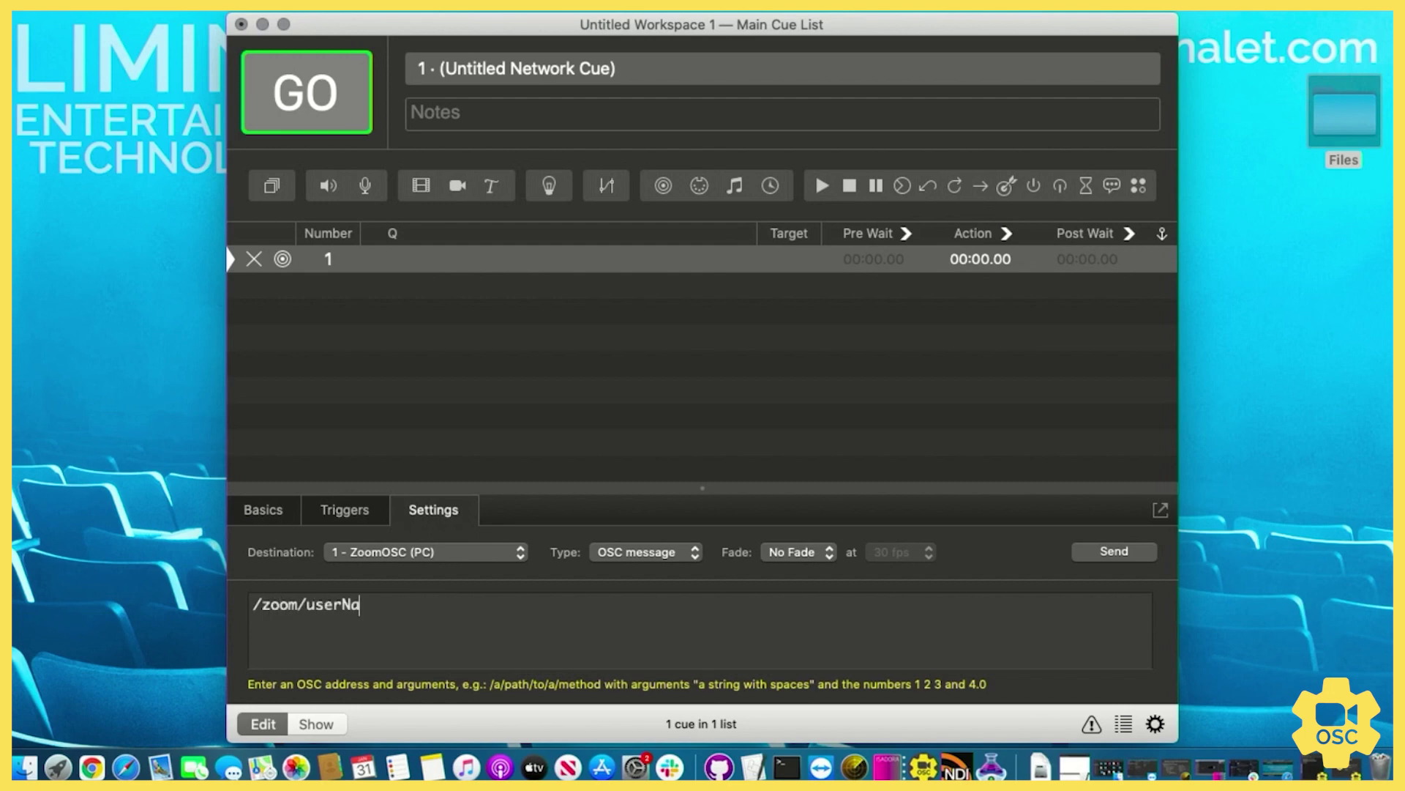
pyautogui.write('pin "Jane')
pyautogui.write('"')
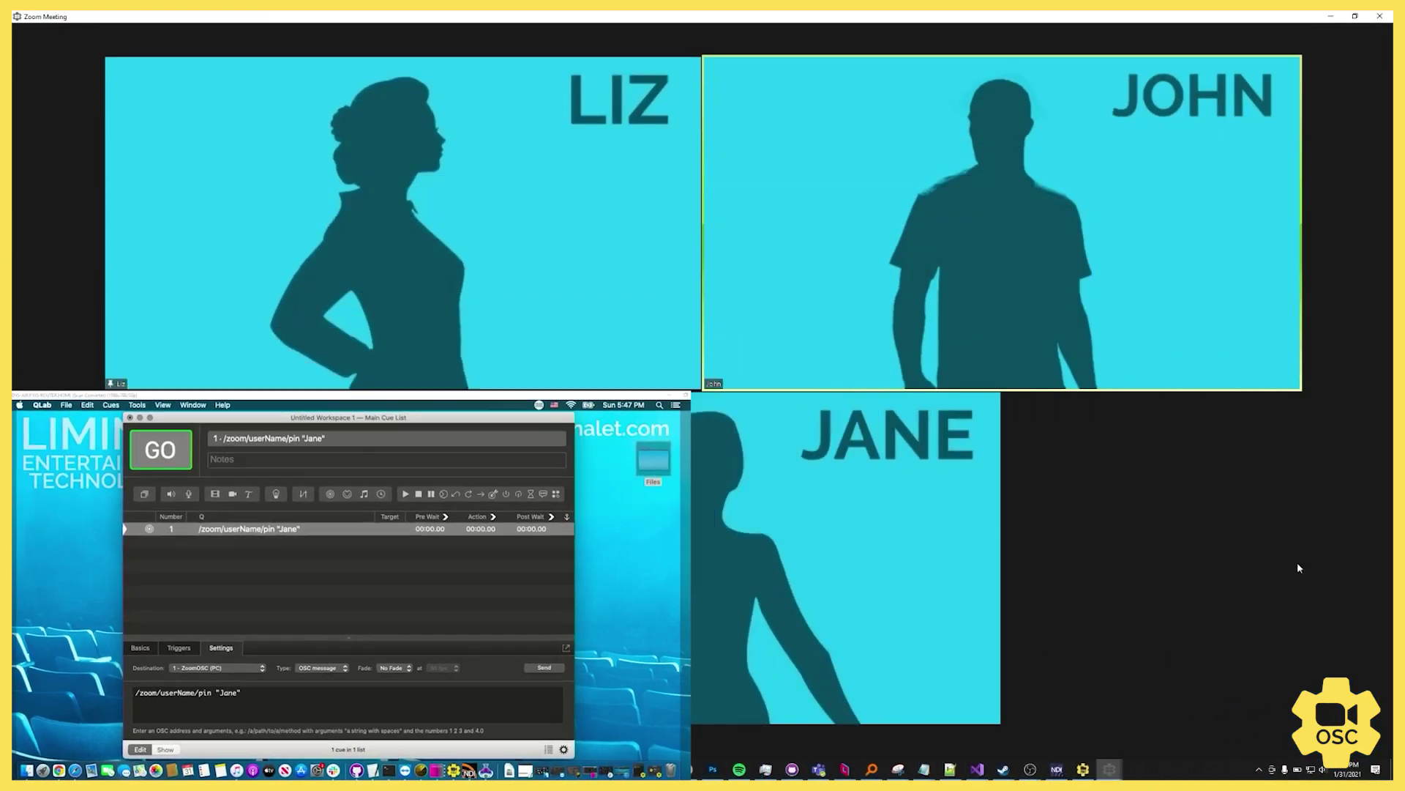
# Fire cue 1 to pin Jane in Zoom, then duplicate the cue twice.
pyautogui.press('space')
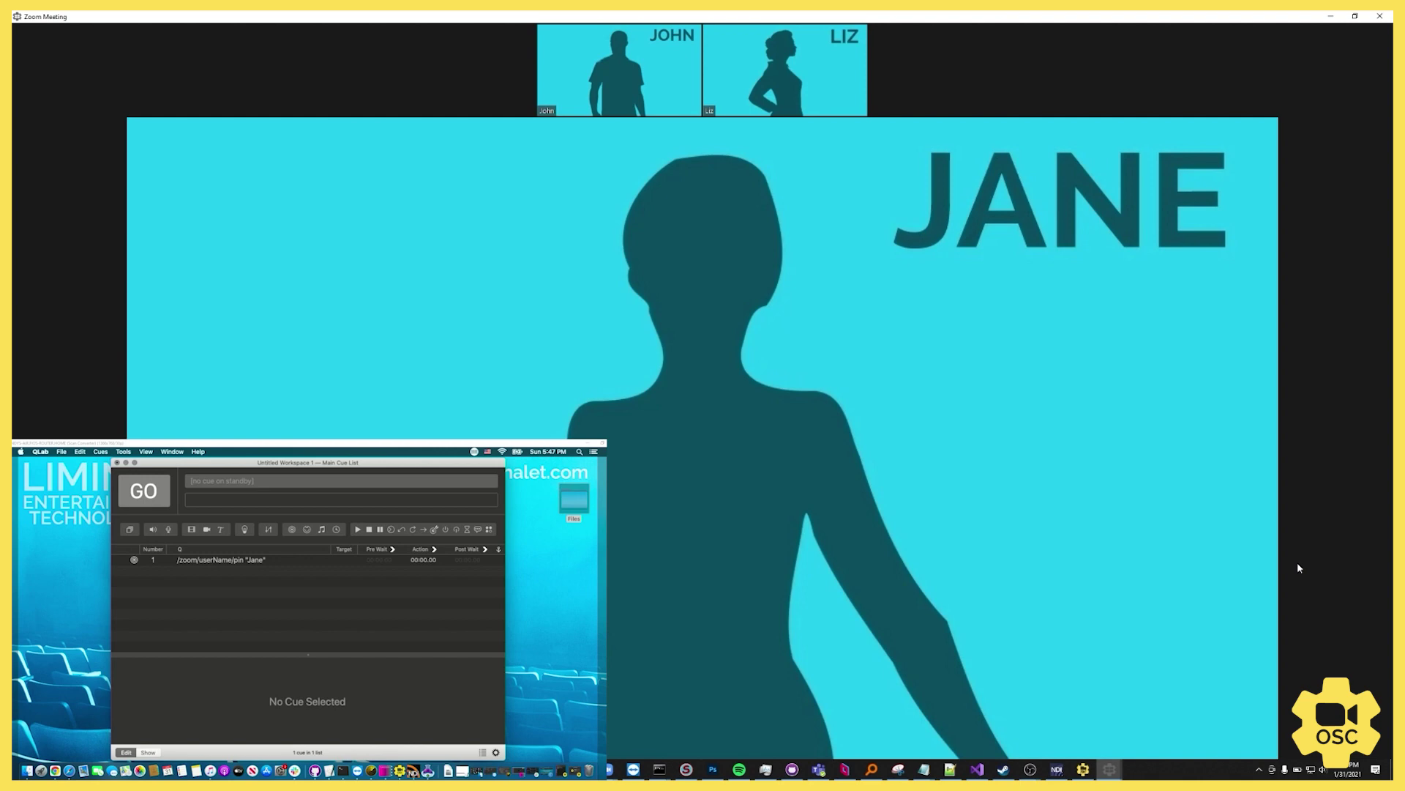
pyautogui.press('Up')
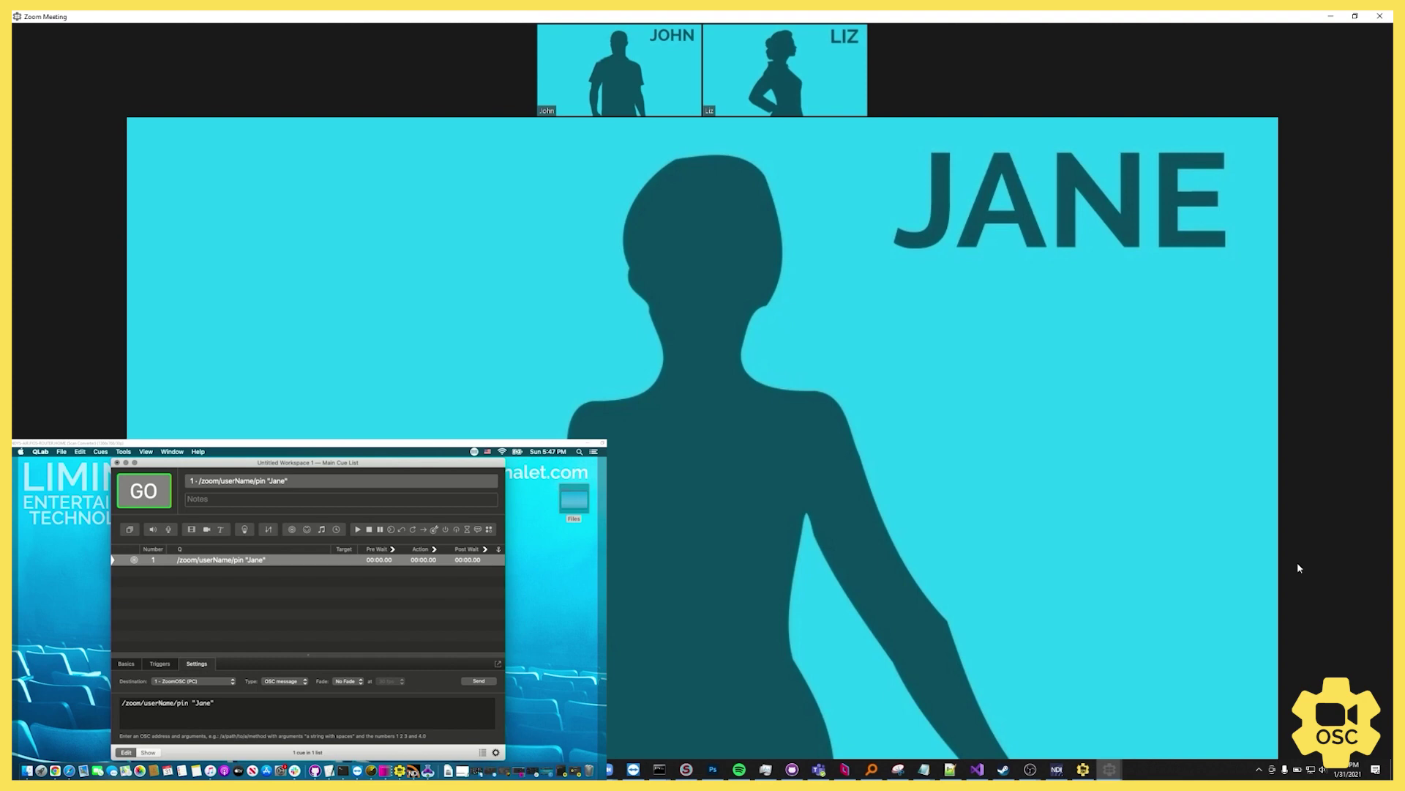
pyautogui.press('super+d')
pyautogui.press('super+d')
# Change the copied cues' messages to pin "John" and "Liz" instead of Jane.
pyautogui.doubleClick(202, 703)
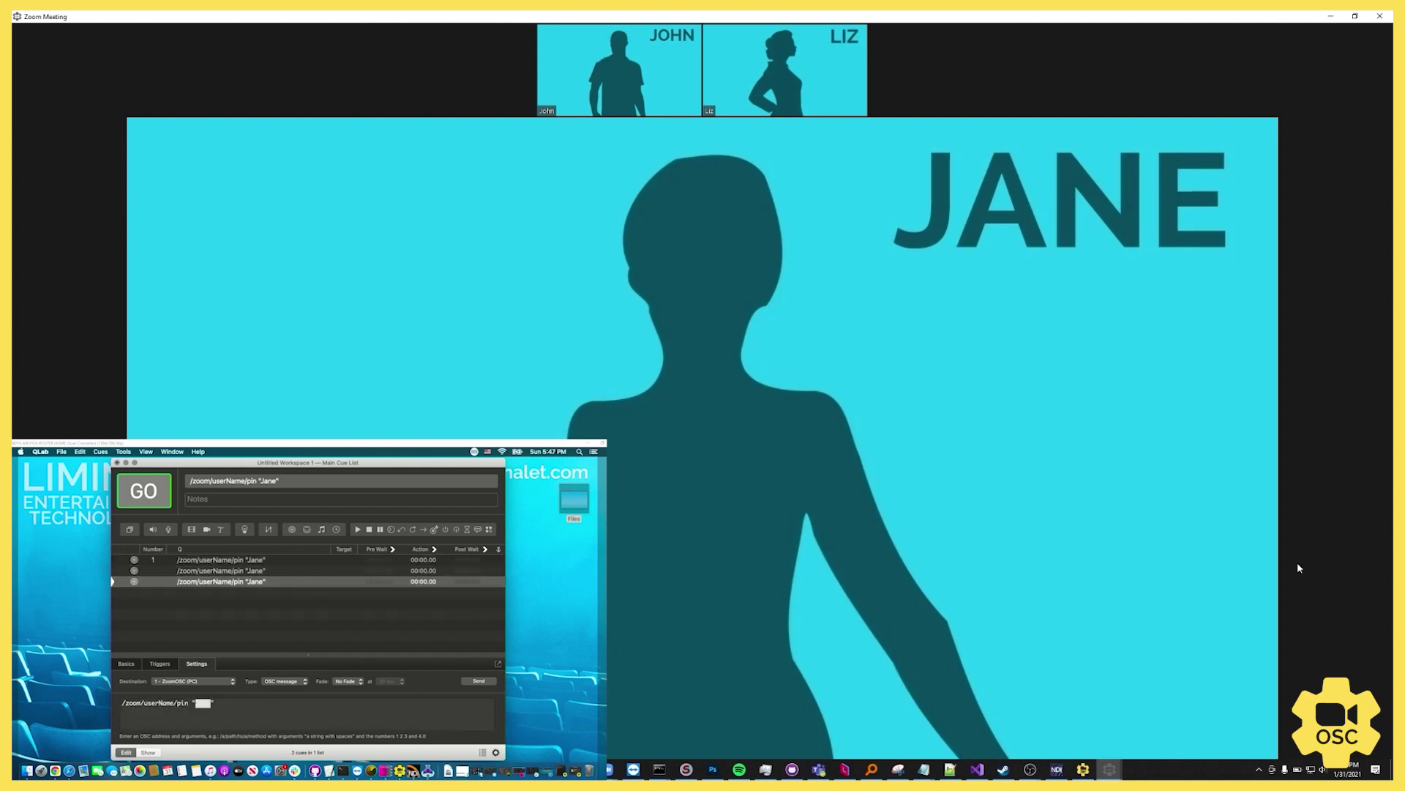
pyautogui.write('John')
pyautogui.press('Up')
pyautogui.doubleClick(203, 703)
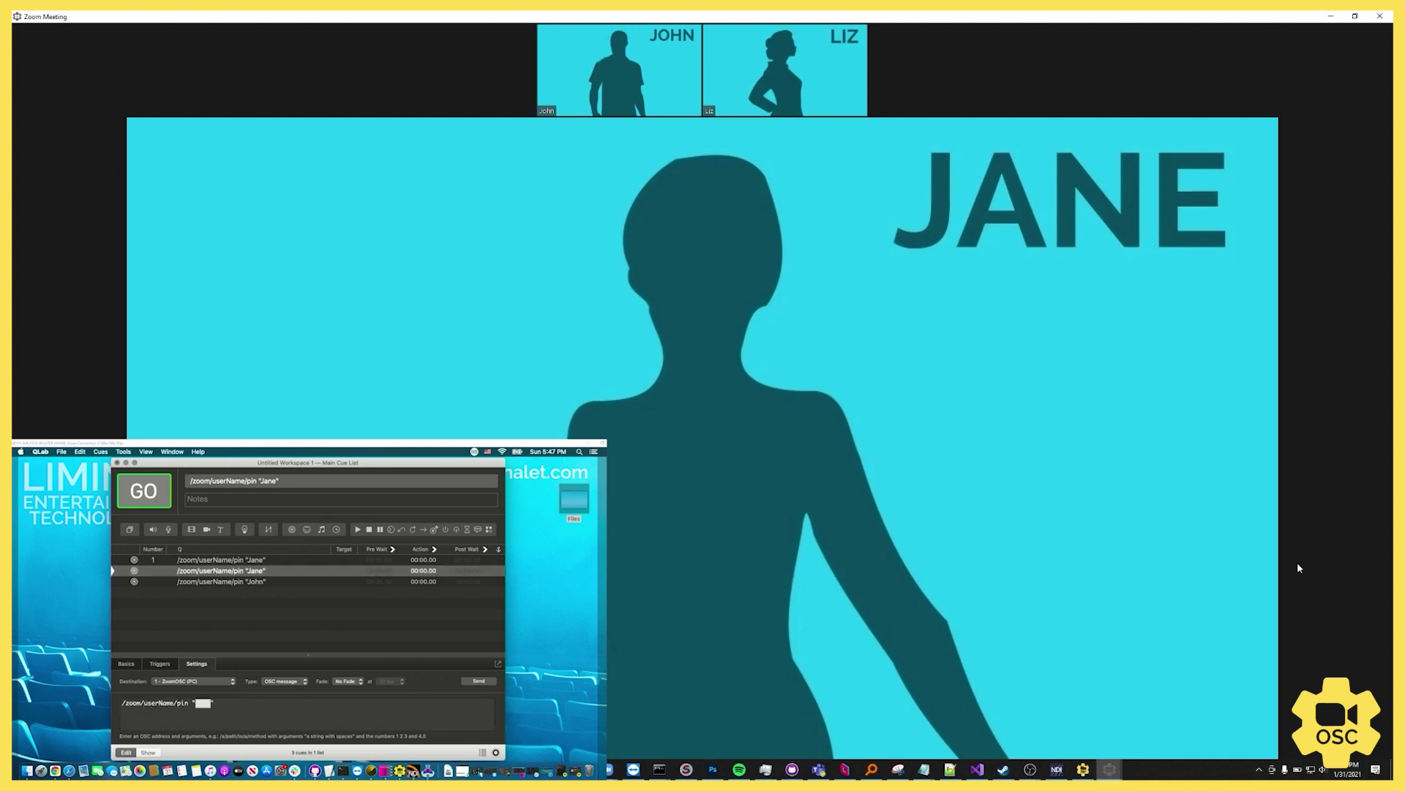
pyautogui.write('Liz')
pyautogui.press('Up')
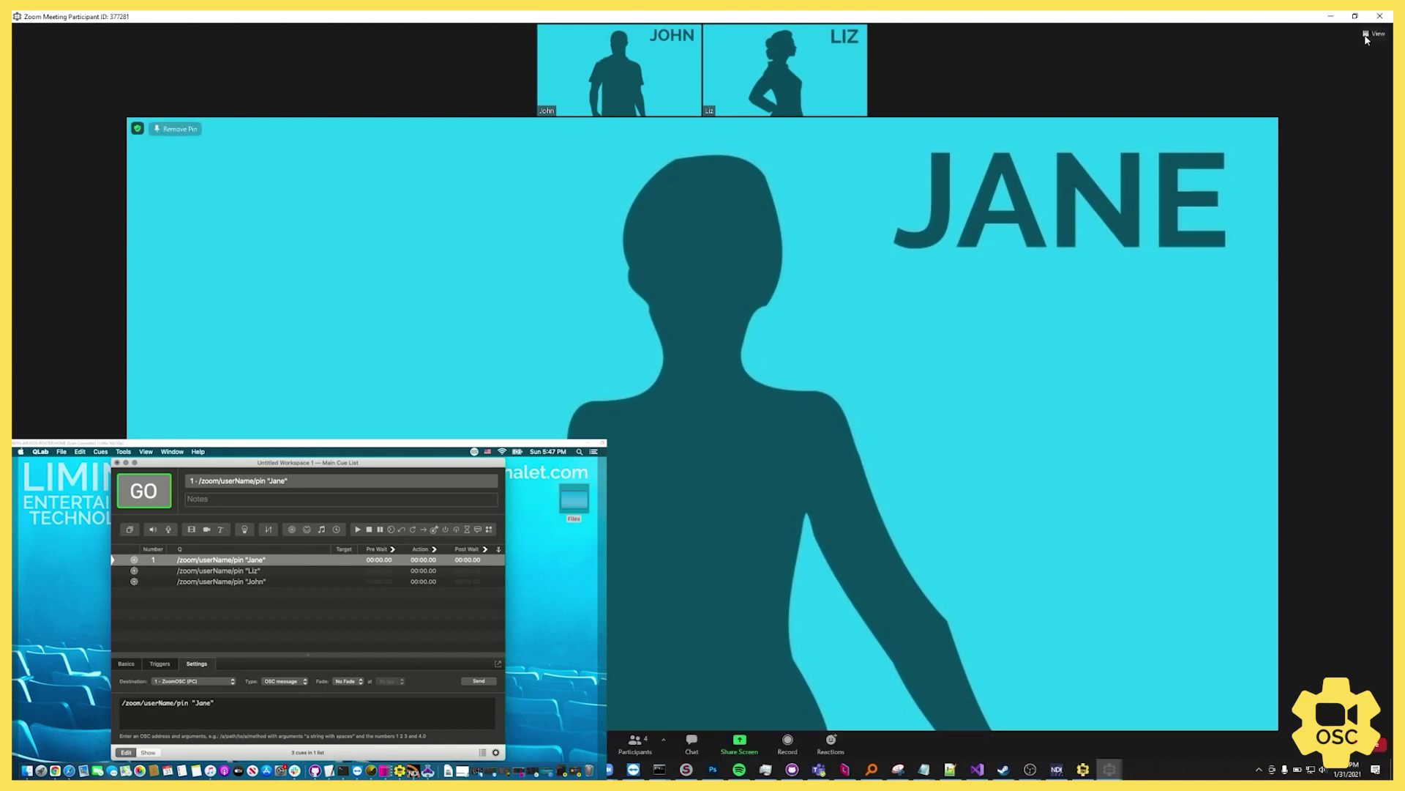
# Switch Zoom back to Gallery View, then fire the Jane, Liz and John cues in turn.
pyautogui.click(1366, 36)
pyautogui.click(1302, 67)
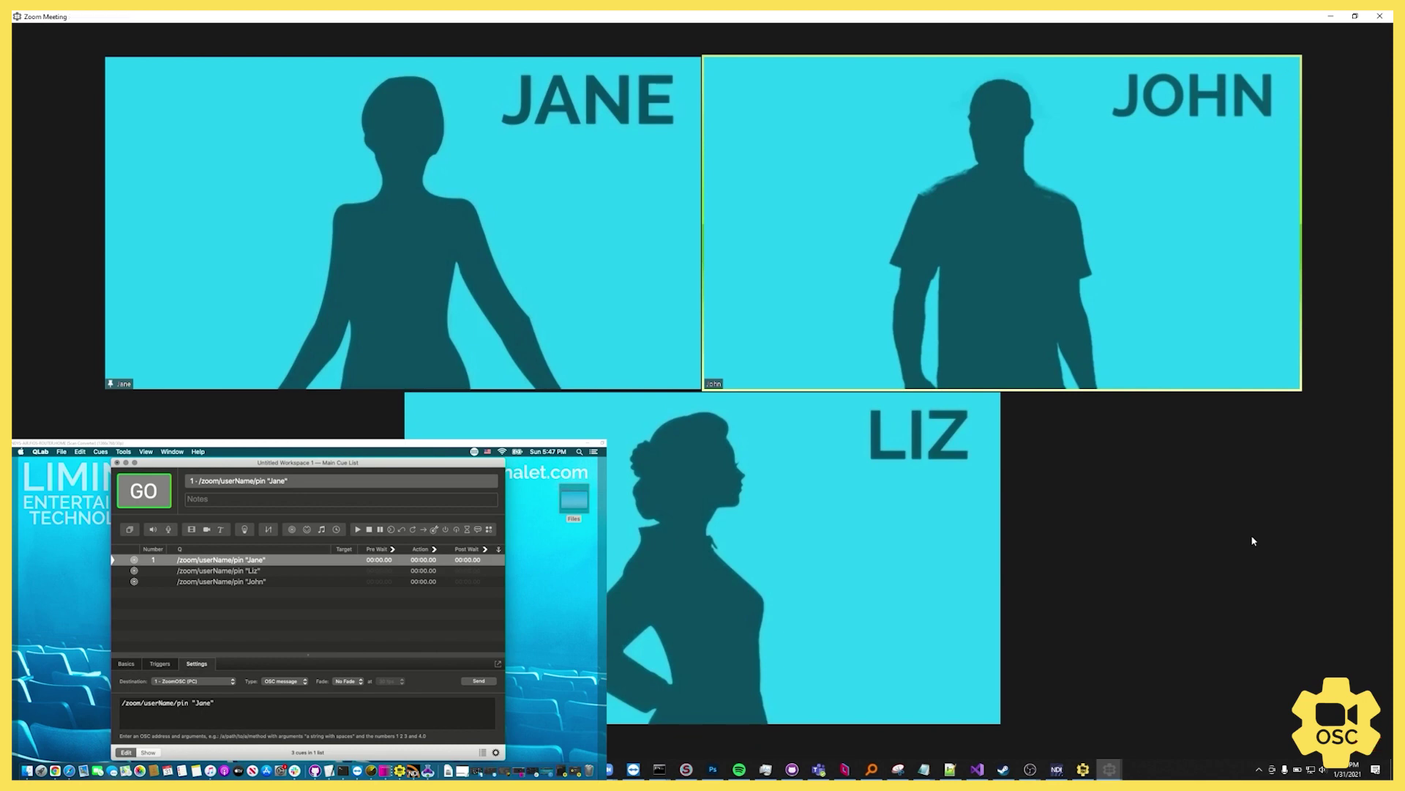
pyautogui.press('space')
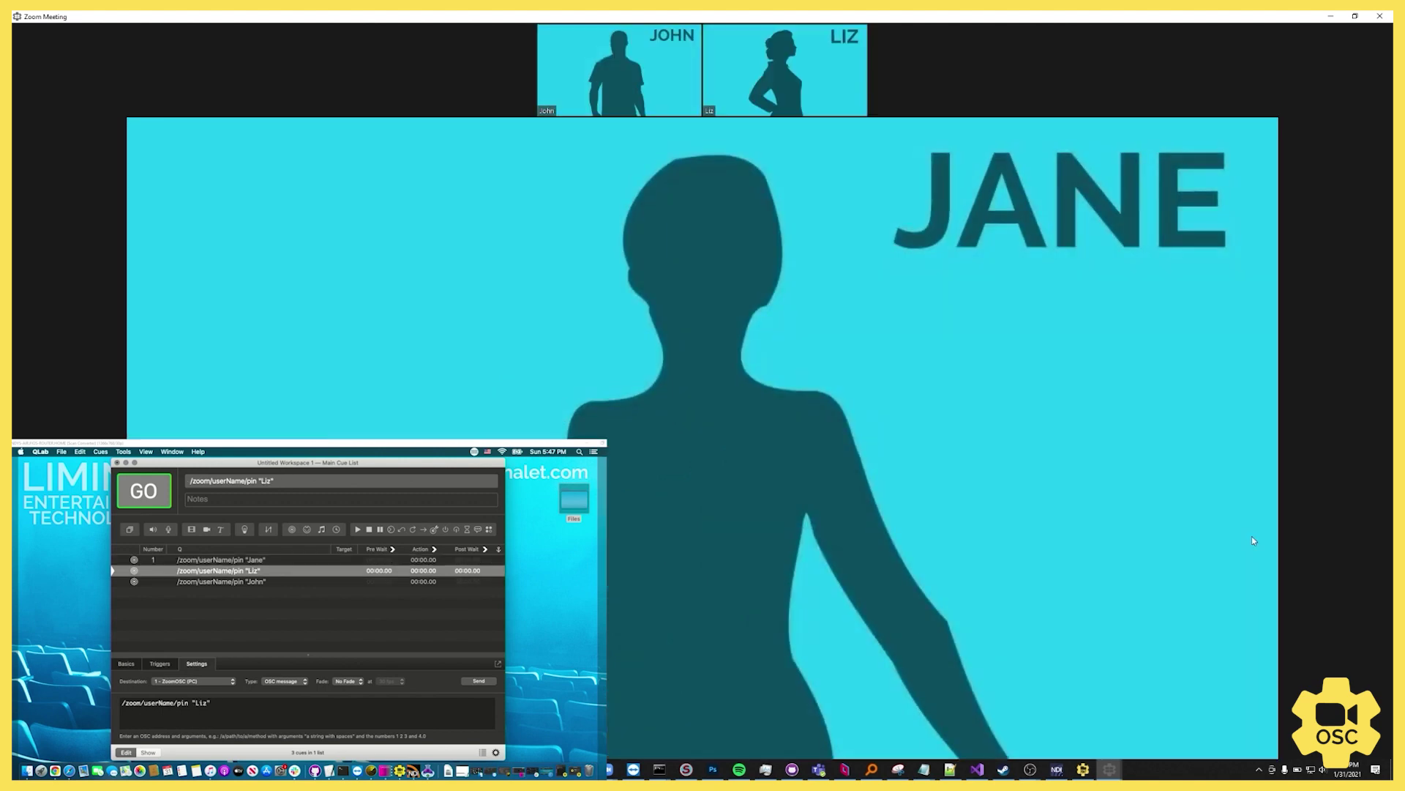
pyautogui.press('space')
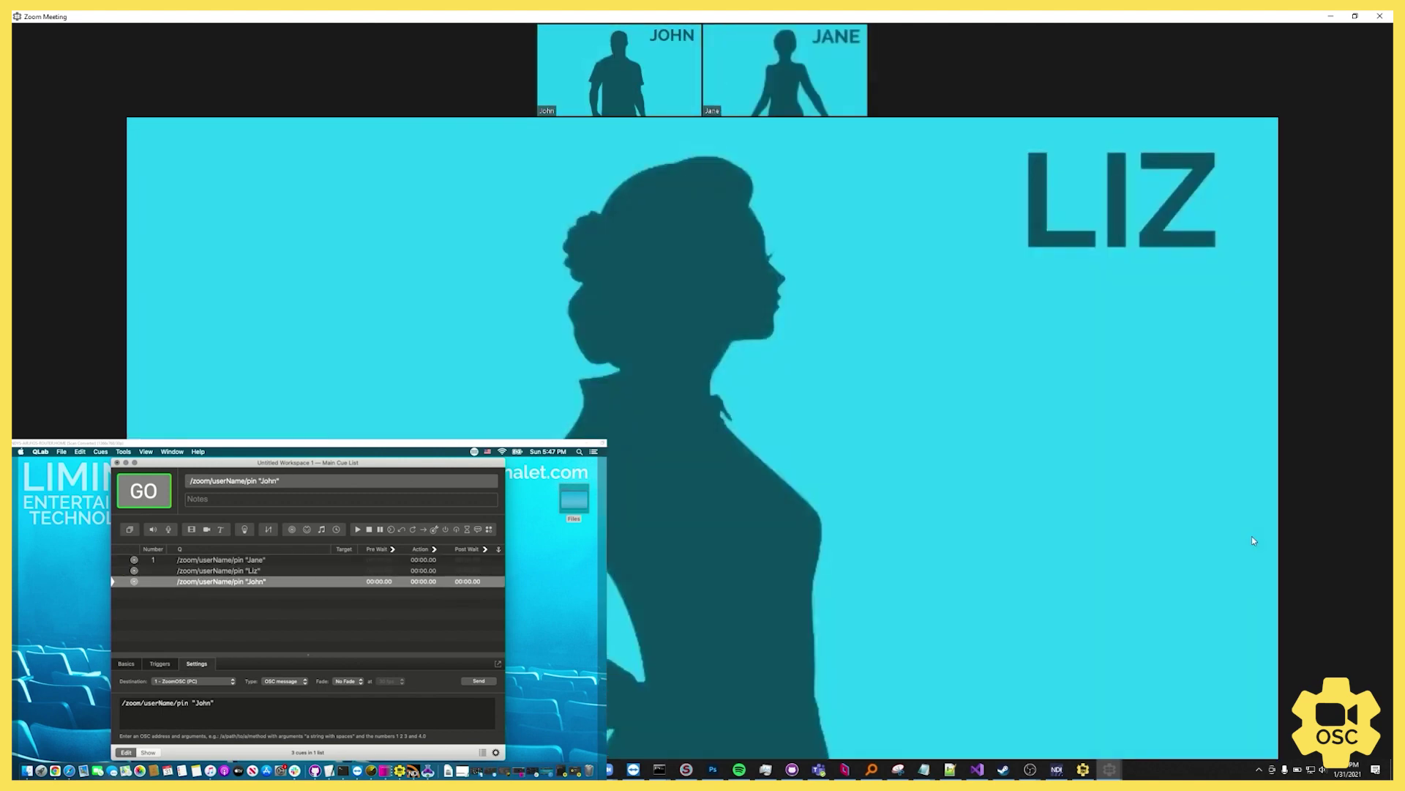
pyautogui.press('space')
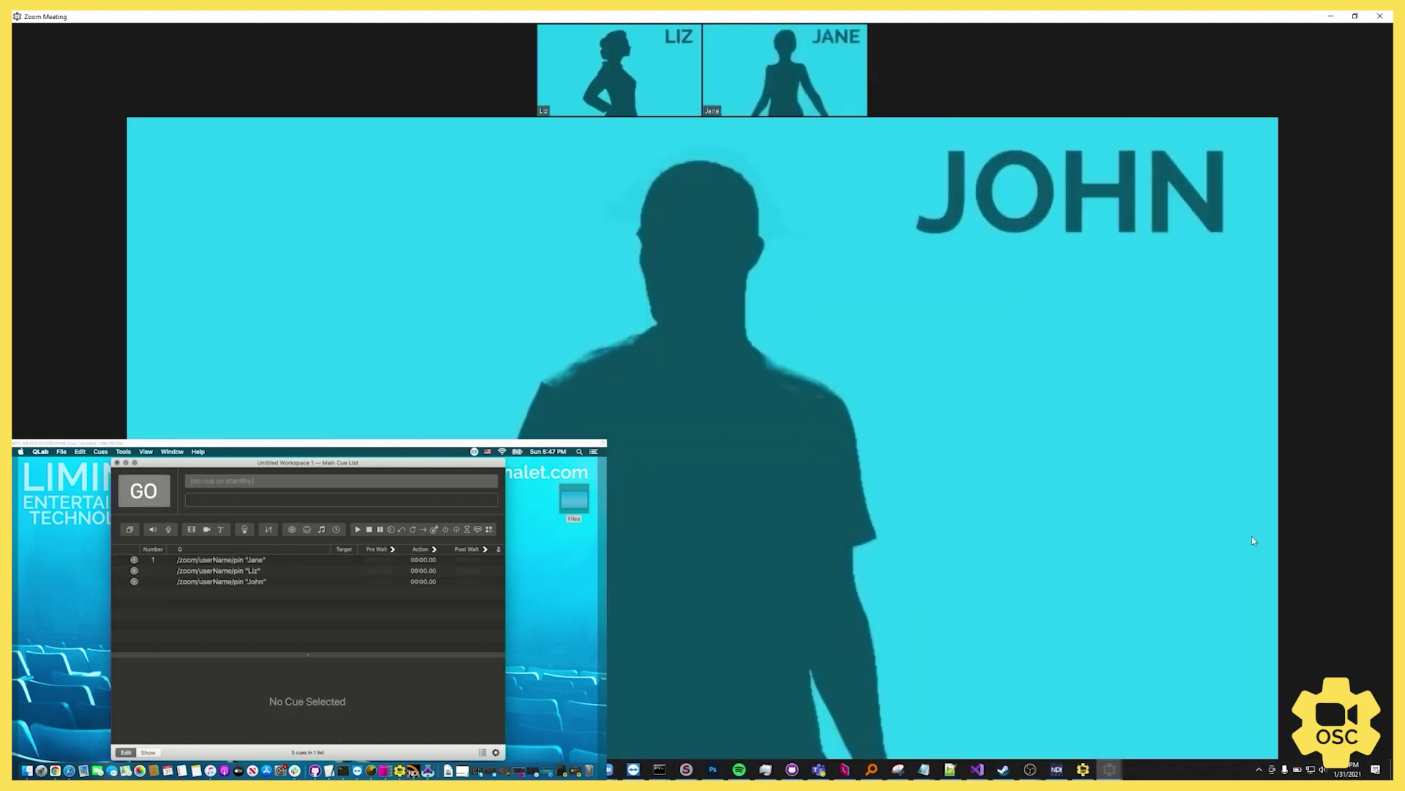